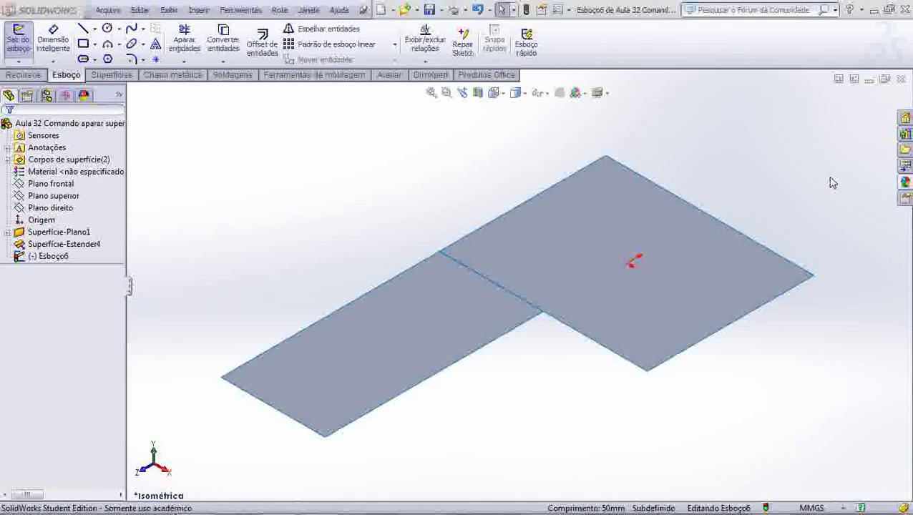
Exit the sketch and save the part as 'Aula 33 Comando cancelar aparar superficie'
{"action": "left_click", "coordinate": [441, 10]}
{"action": "left_click", "coordinate": [458, 41]}
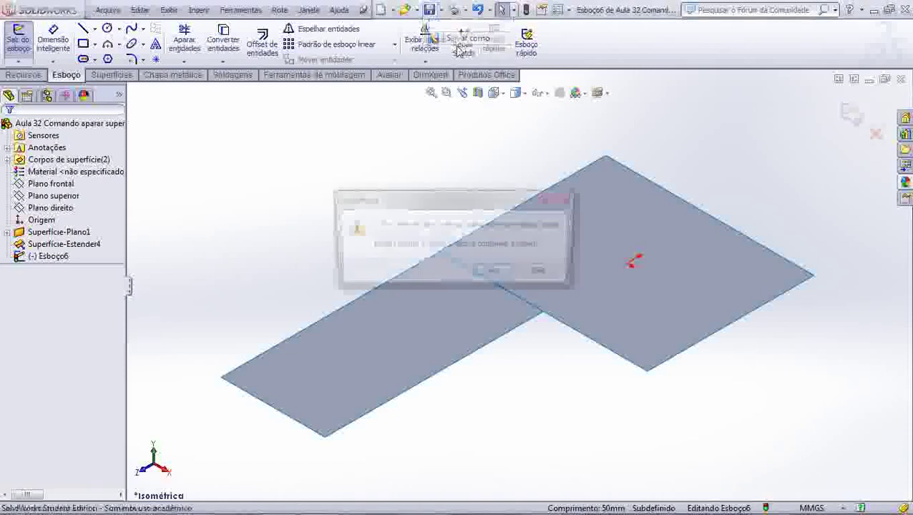
{"action": "left_click", "coordinate": [483, 271]}
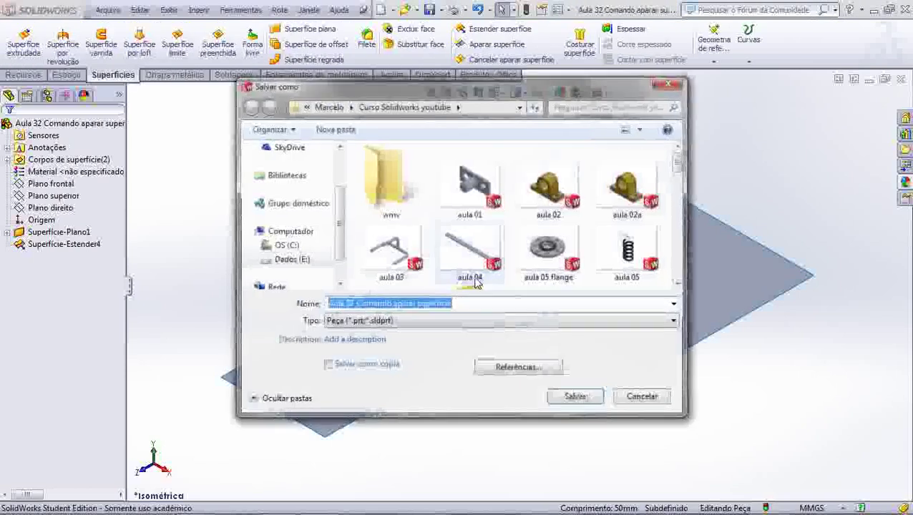
{"action": "left_click", "coordinate": [354, 304]}
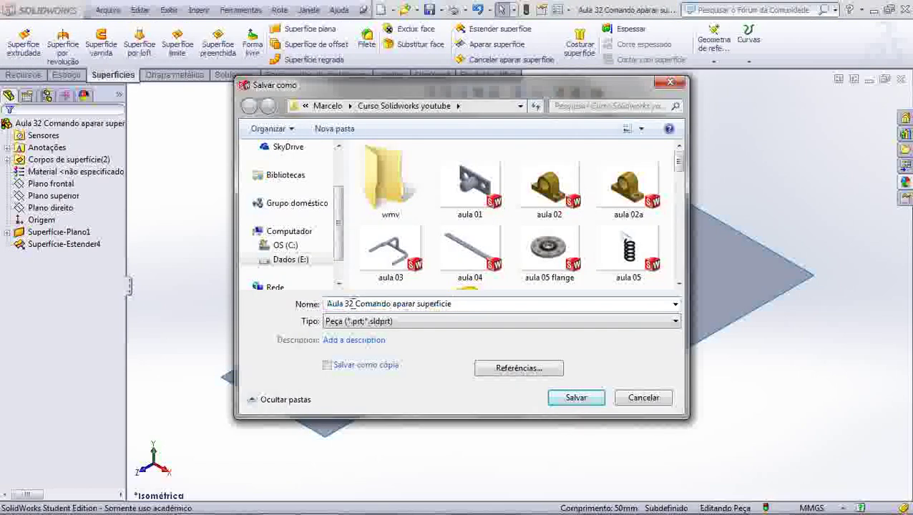
{"action": "double_click", "coordinate": [349, 304]}
{"action": "type", "text": "3"}
{"action": "left_click", "coordinate": [394, 304]}
{"action": "type", "text": "canc"}
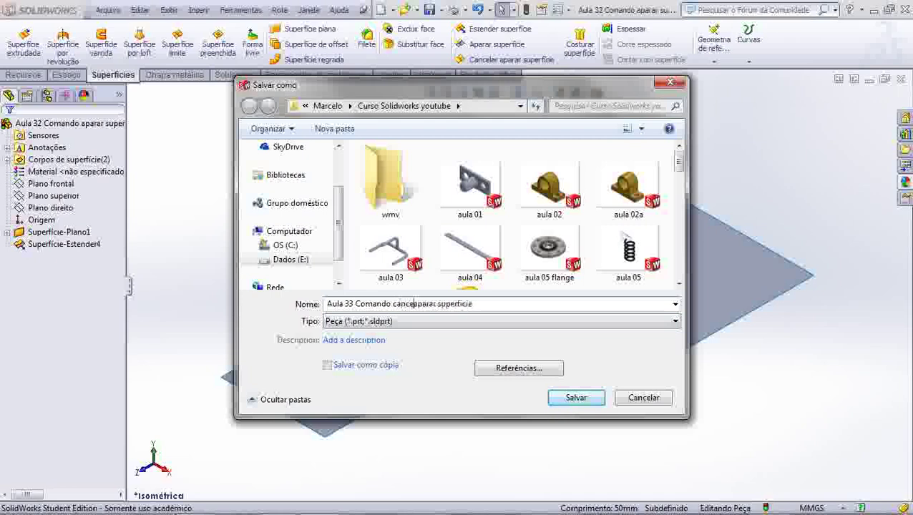
{"action": "type", "text": "elar a"}
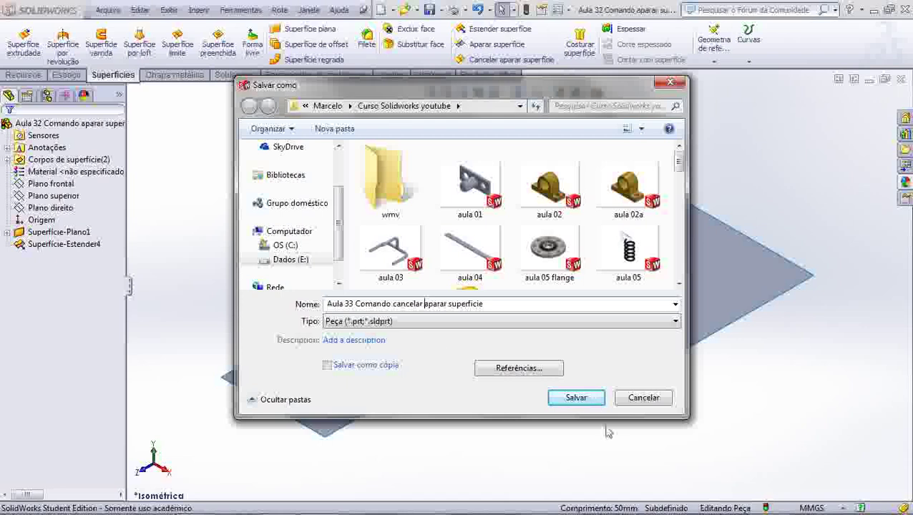
{"action": "left_click", "coordinate": [577, 398]}
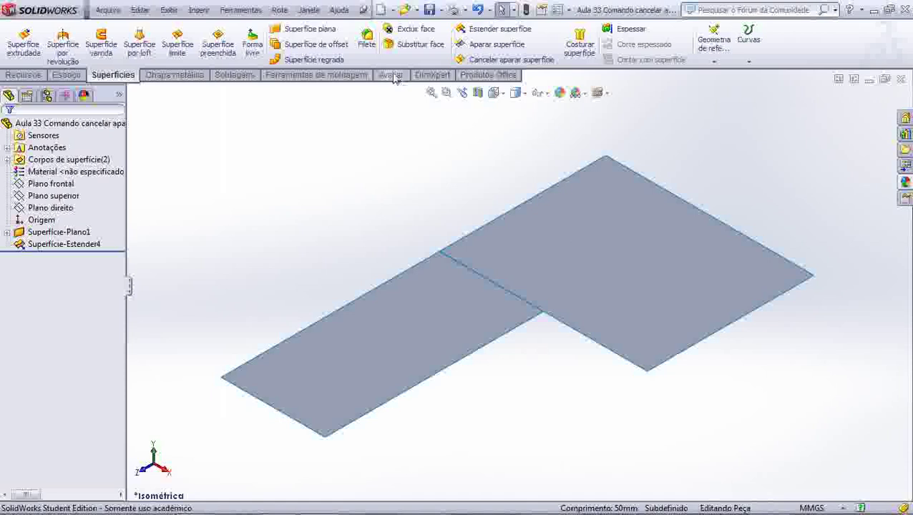
Start a new sketch on Plano superior
{"action": "left_click", "coordinate": [66, 74]}
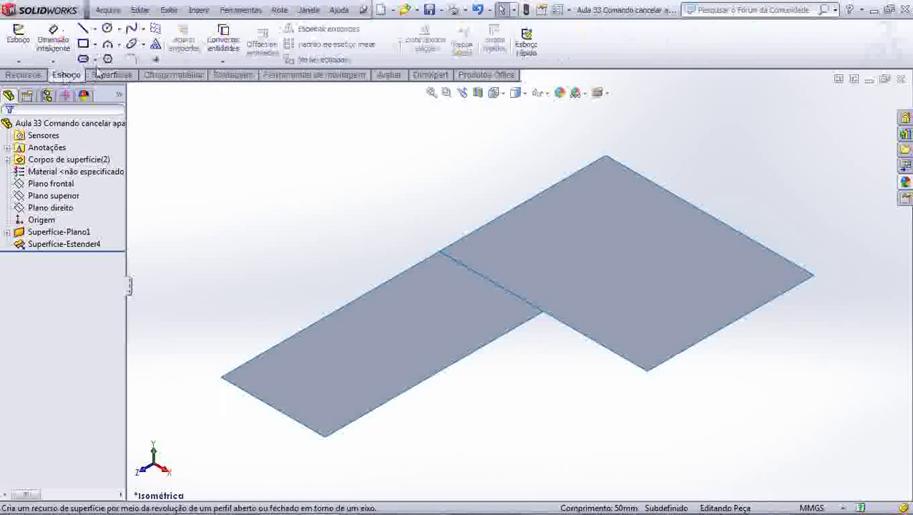
{"action": "left_click", "coordinate": [84, 44]}
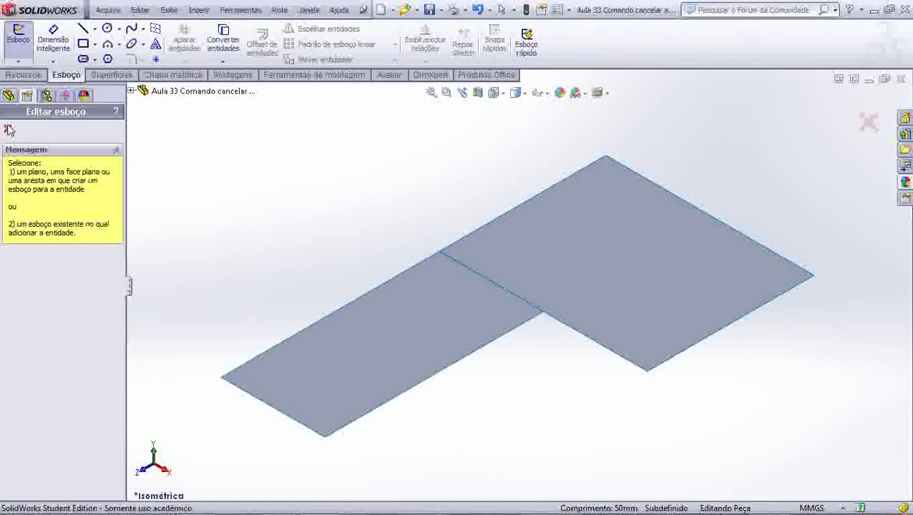
{"action": "left_click", "coordinate": [8, 130]}
{"action": "left_click", "coordinate": [53, 199]}
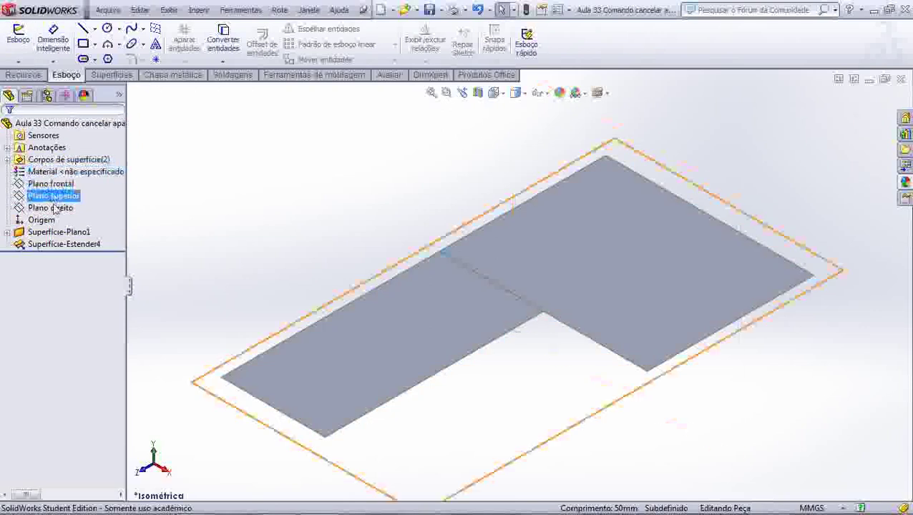
{"action": "left_click", "coordinate": [54, 196]}
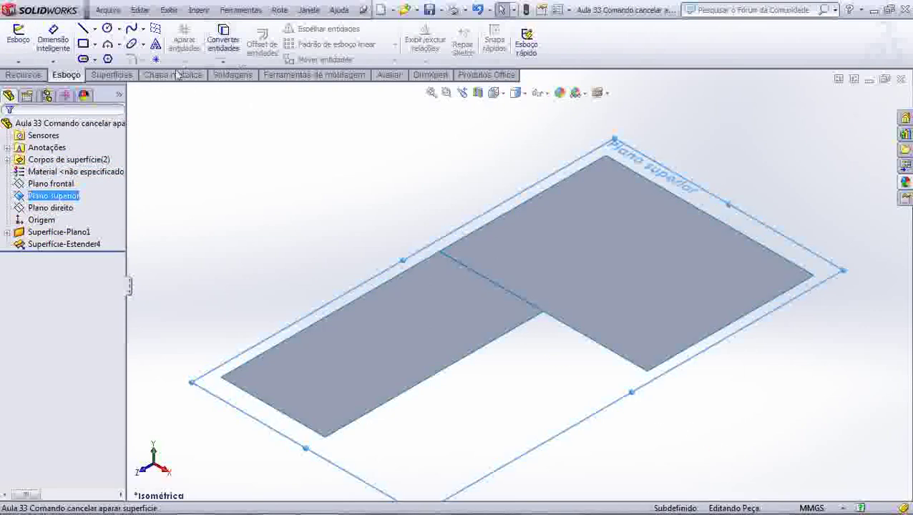
Draw the 50 mm line across the small surface and exit the sketch
{"action": "left_click", "coordinate": [84, 31]}
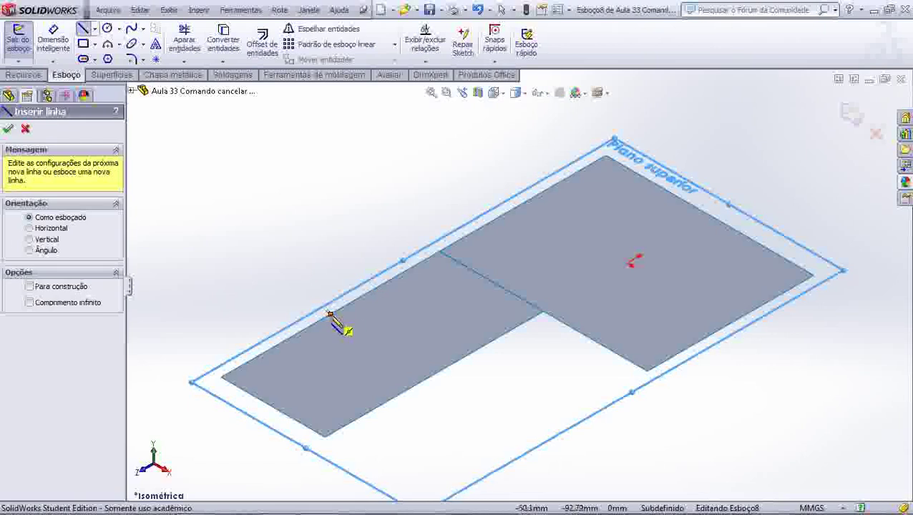
{"action": "left_click", "coordinate": [330, 315]}
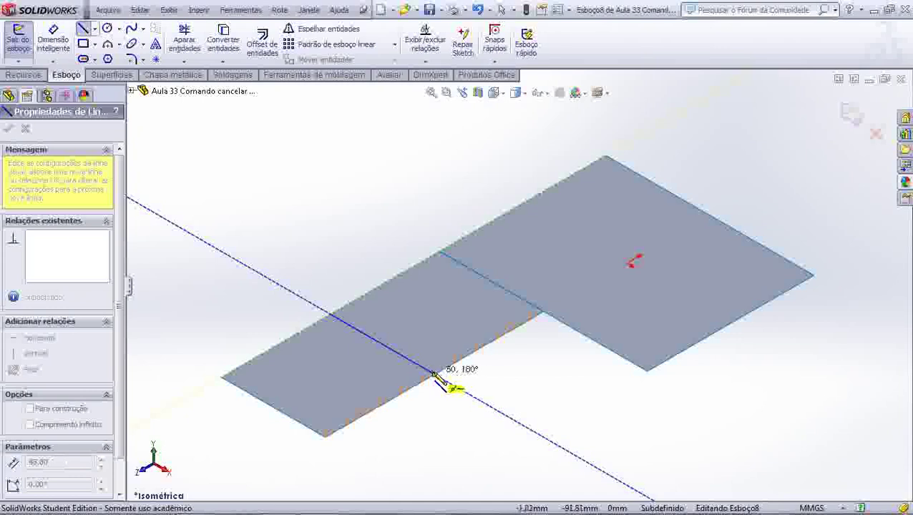
{"action": "left_click", "coordinate": [434, 374]}
{"action": "right_click", "coordinate": [434, 377]}
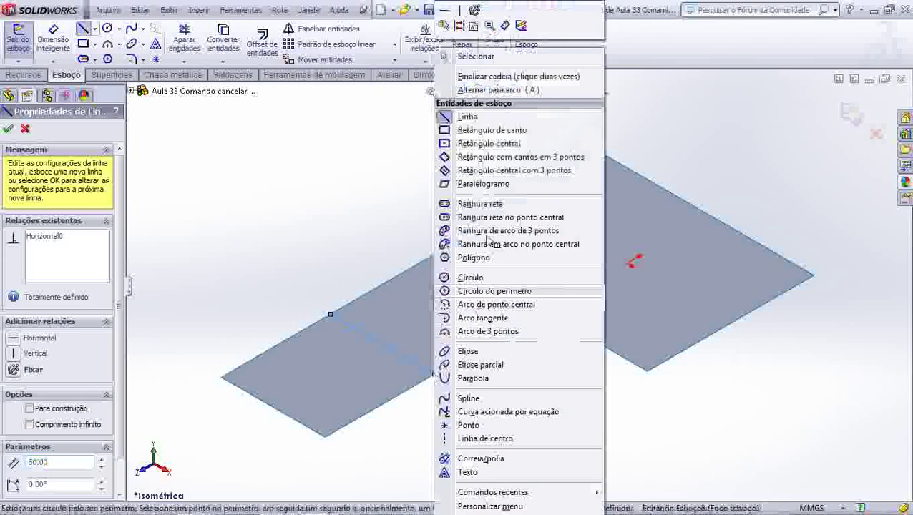
{"action": "left_click", "coordinate": [475, 57]}
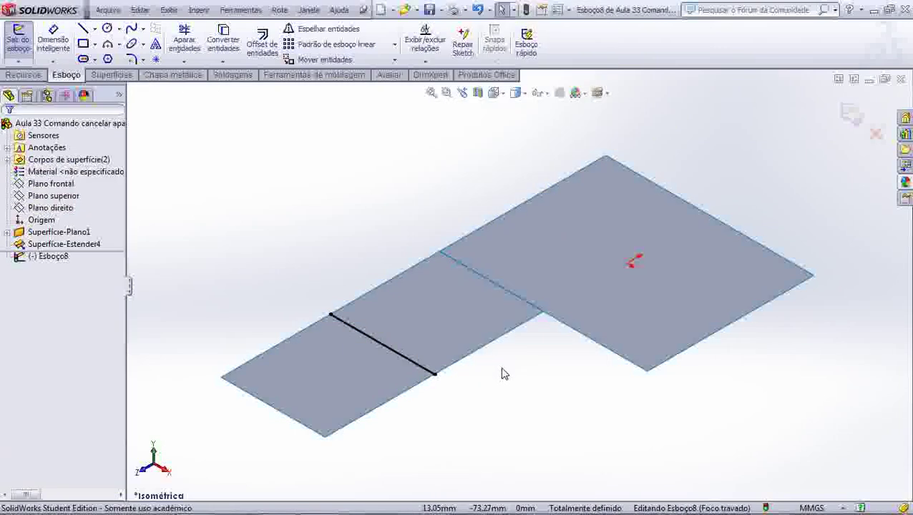
{"action": "left_click", "coordinate": [850, 114]}
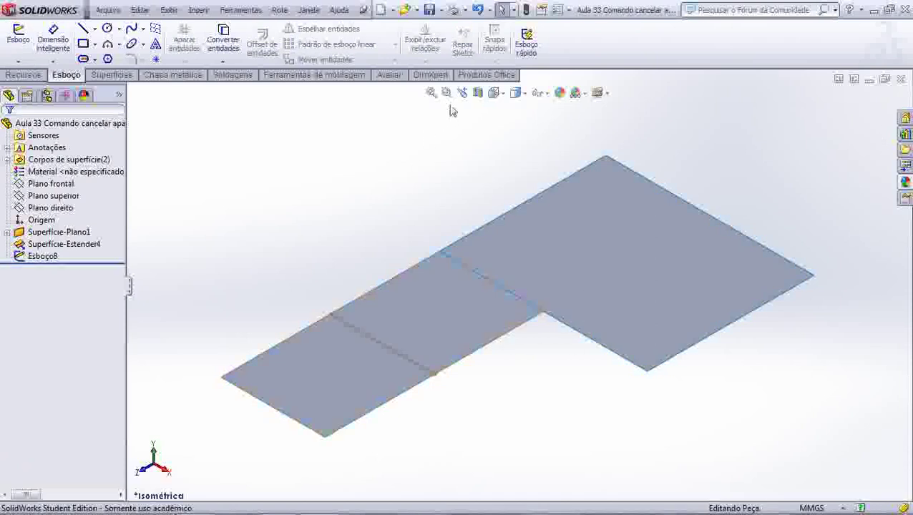
Trim the small surface with Esboço8, keeping only its outer end piece
{"action": "left_click", "coordinate": [113, 75]}
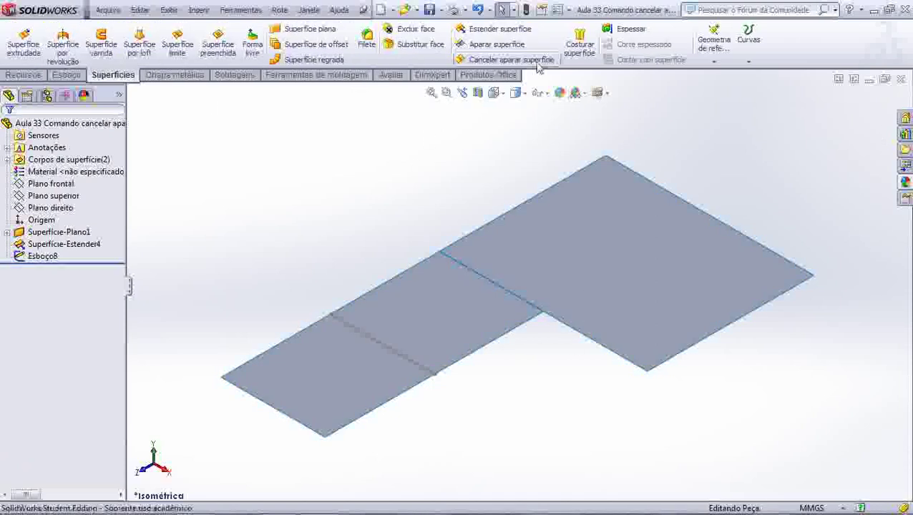
{"action": "left_click", "coordinate": [501, 44]}
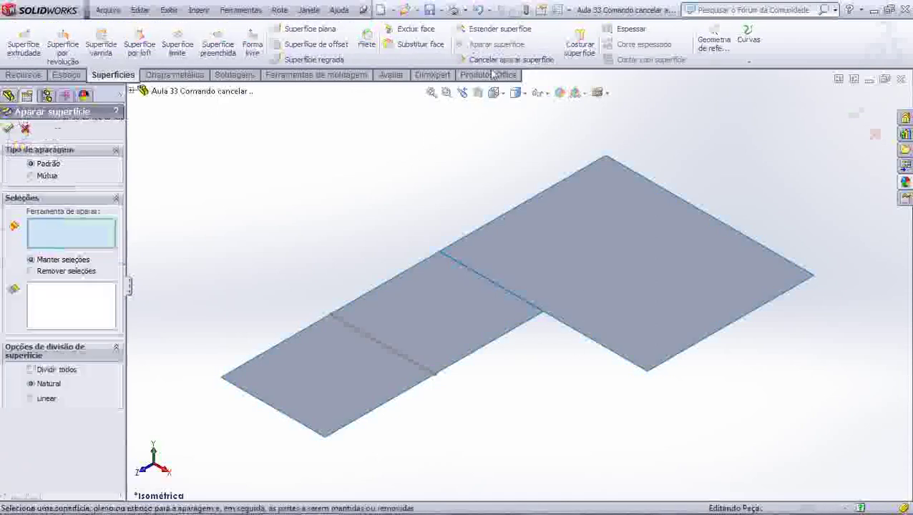
{"action": "left_click", "coordinate": [384, 347]}
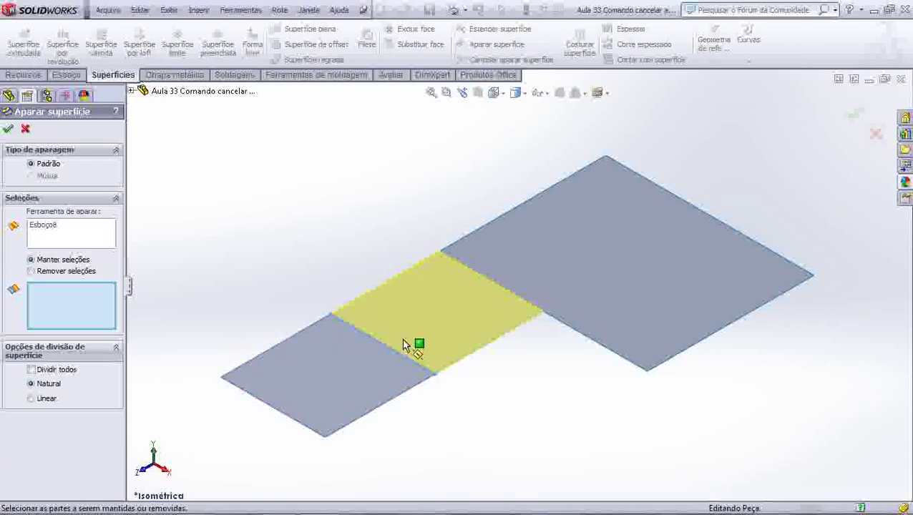
{"action": "left_click", "coordinate": [371, 371]}
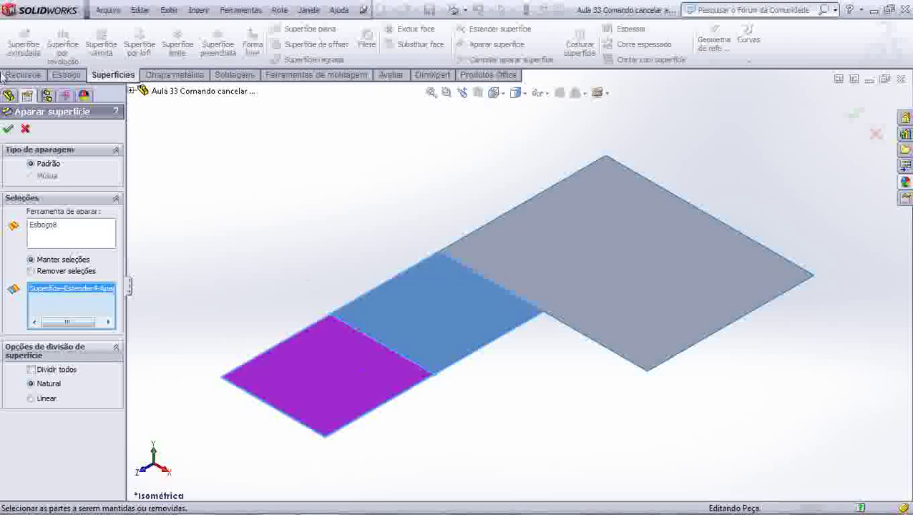
{"action": "left_click", "coordinate": [8, 129]}
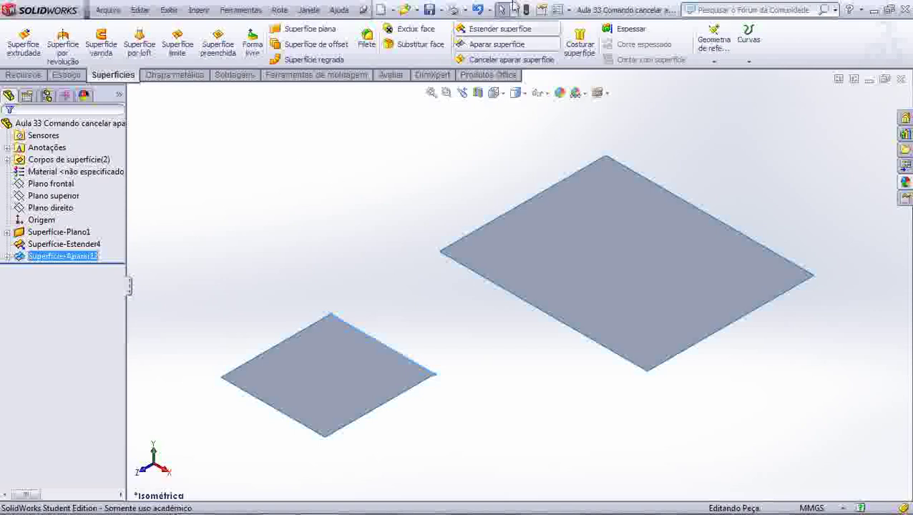
Untrim the small surface's edge at a 100 percent distance so it meets the large surface
{"action": "left_click", "coordinate": [499, 63]}
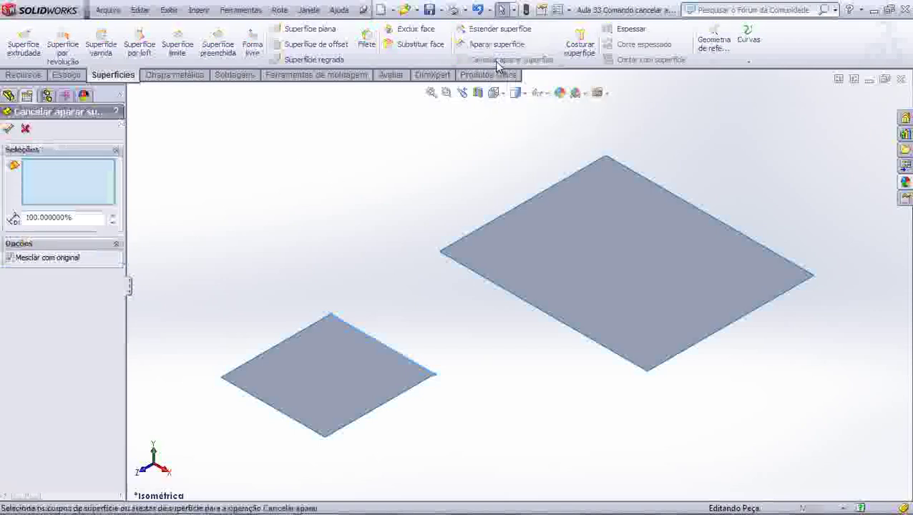
{"action": "double_click", "coordinate": [73, 219]}
{"action": "type", "text": "0"}
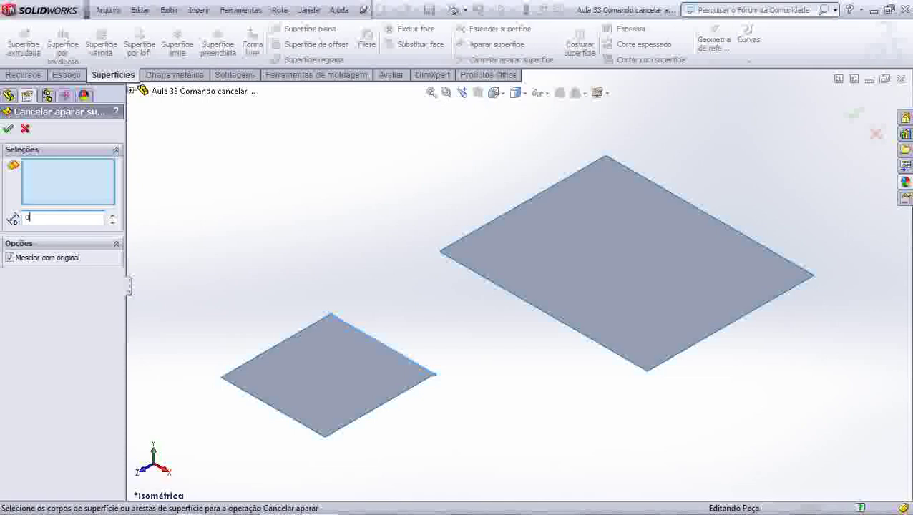
{"action": "key", "text": "Return"}
{"action": "left_click", "coordinate": [345, 330]}
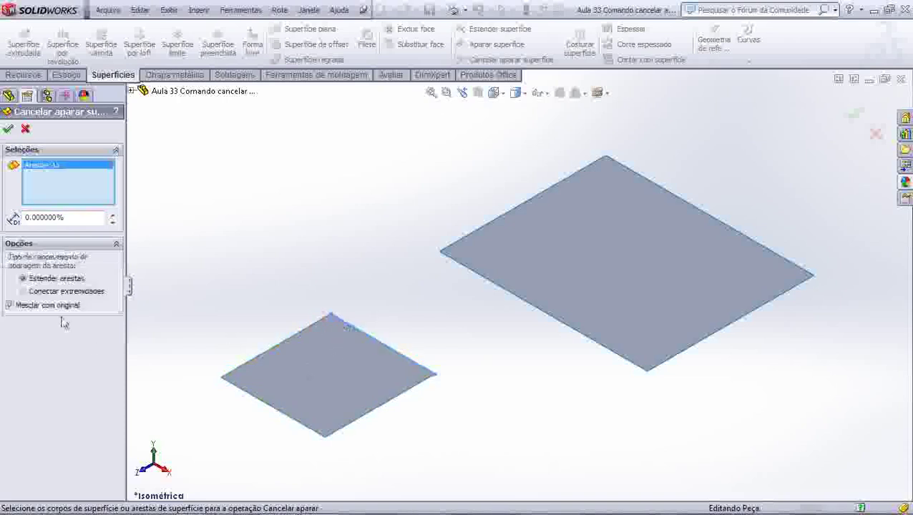
{"action": "double_click", "coordinate": [70, 220]}
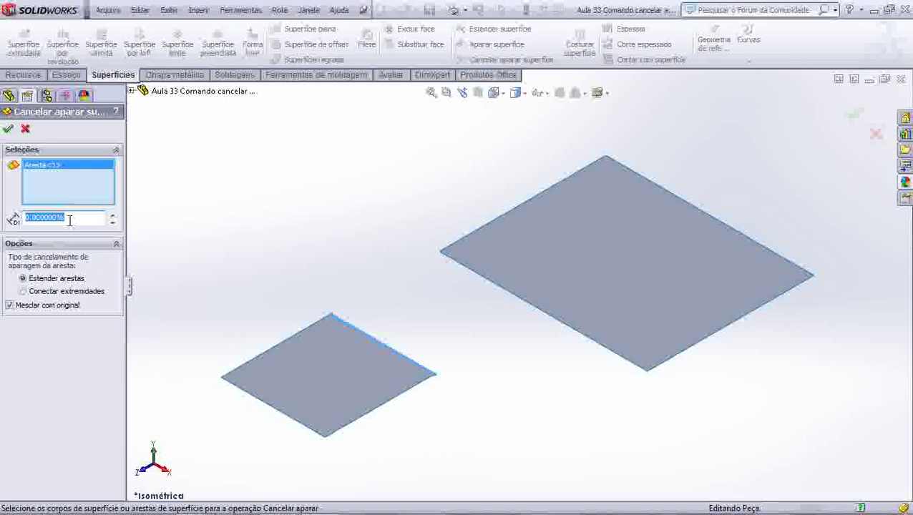
{"action": "type", "text": "100"}
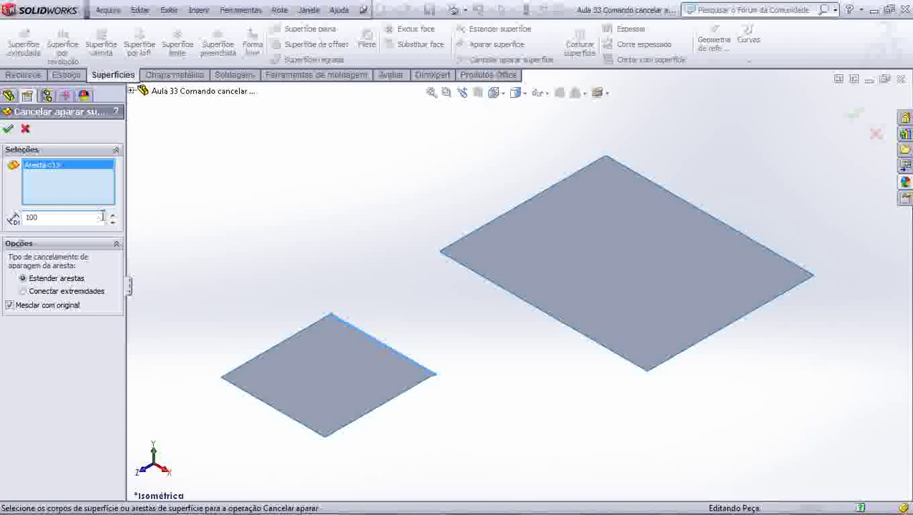
{"action": "key", "text": "Return"}
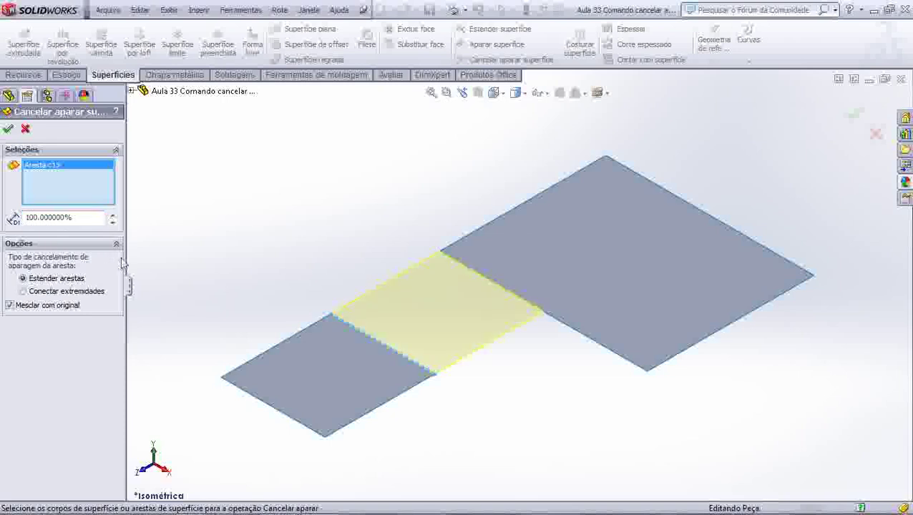
{"action": "left_click", "coordinate": [10, 130]}
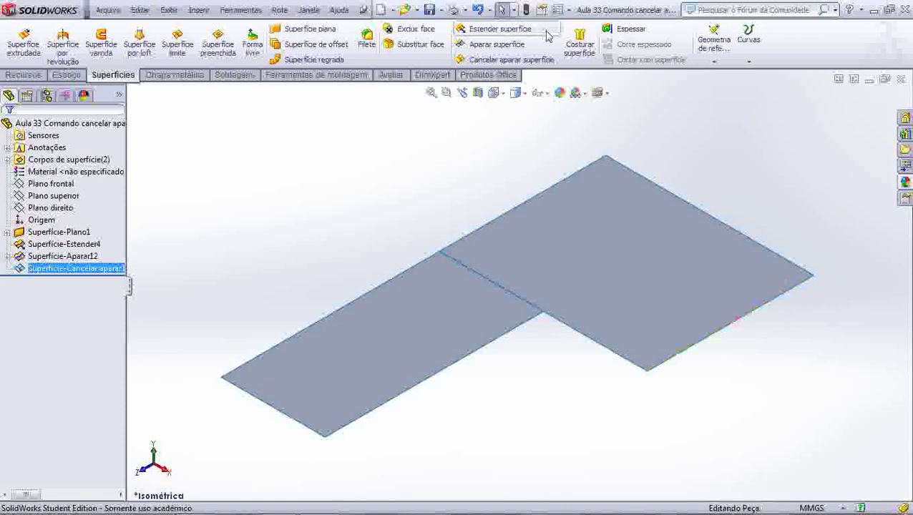
Undo the 100 percent untrim and select the small surface's edge for a new untrim
{"action": "left_click", "coordinate": [477, 9]}
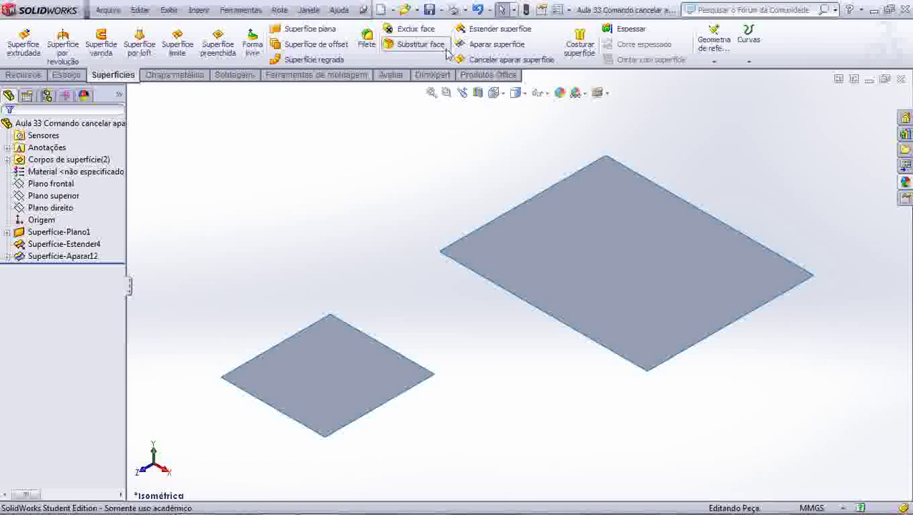
{"action": "left_click", "coordinate": [491, 62]}
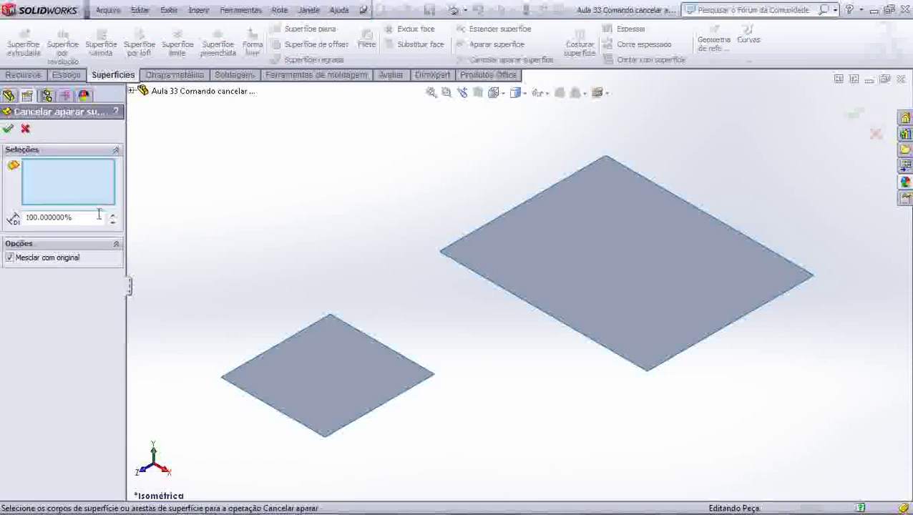
{"action": "left_click", "coordinate": [341, 319]}
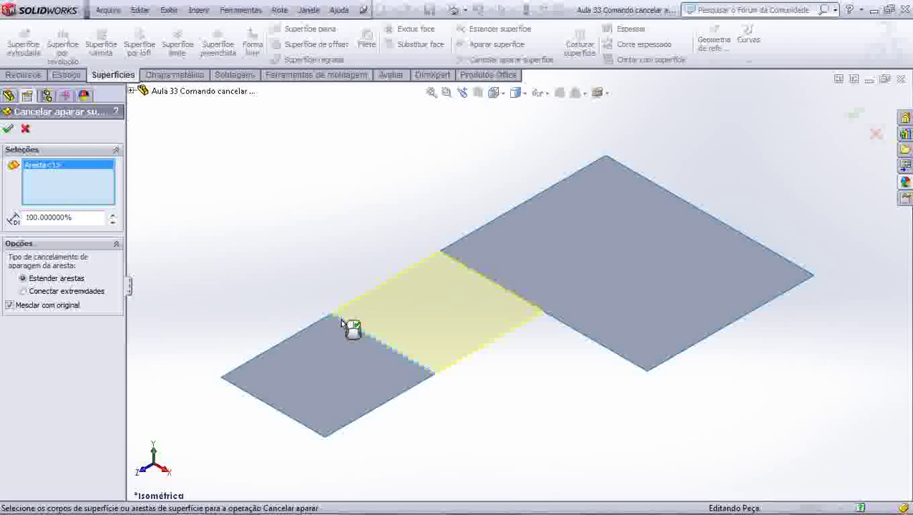
Step the extension distance down to 45 percent, apply the untrim, then undo it
{"action": "left_click", "coordinate": [113, 223]}
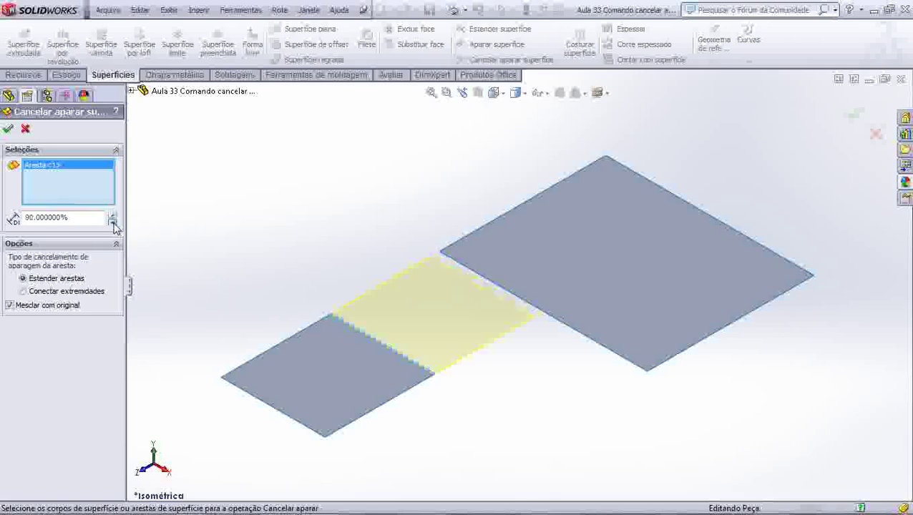
{"action": "left_click", "coordinate": [113, 223]}
{"action": "left_click", "coordinate": [113, 223]}
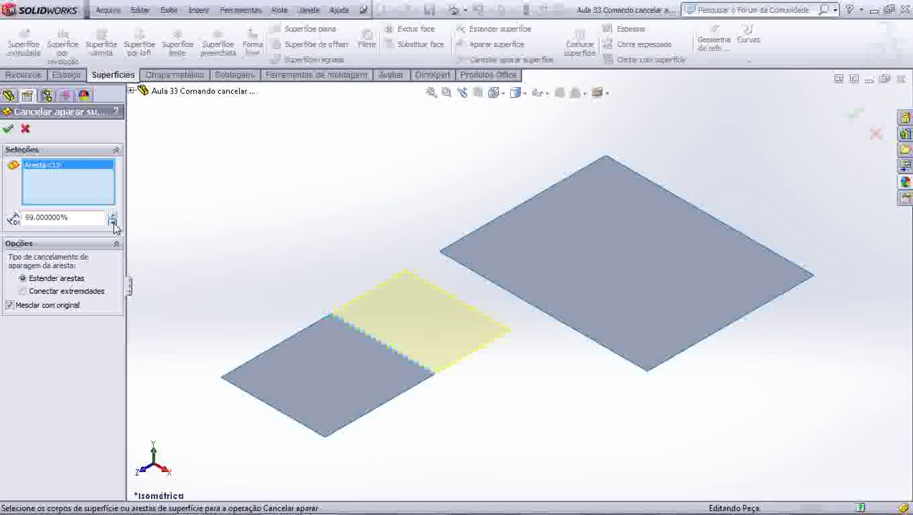
{"action": "left_click", "coordinate": [113, 224]}
{"action": "left_click", "coordinate": [113, 223]}
{"action": "left_click", "coordinate": [113, 223]}
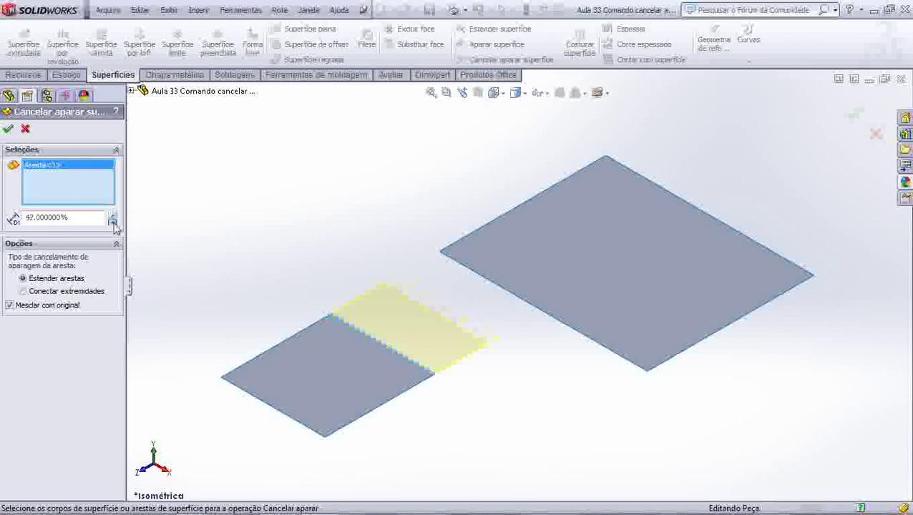
{"action": "left_click", "coordinate": [113, 223]}
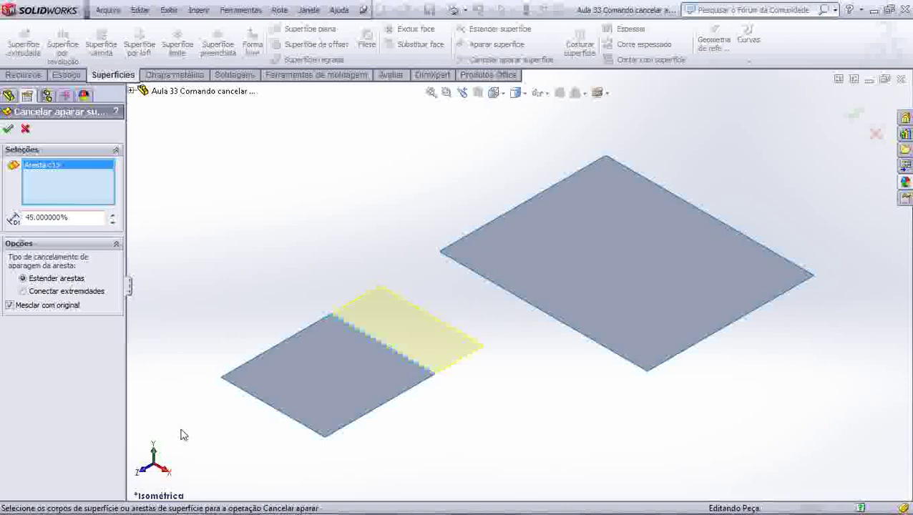
{"action": "left_click", "coordinate": [8, 129]}
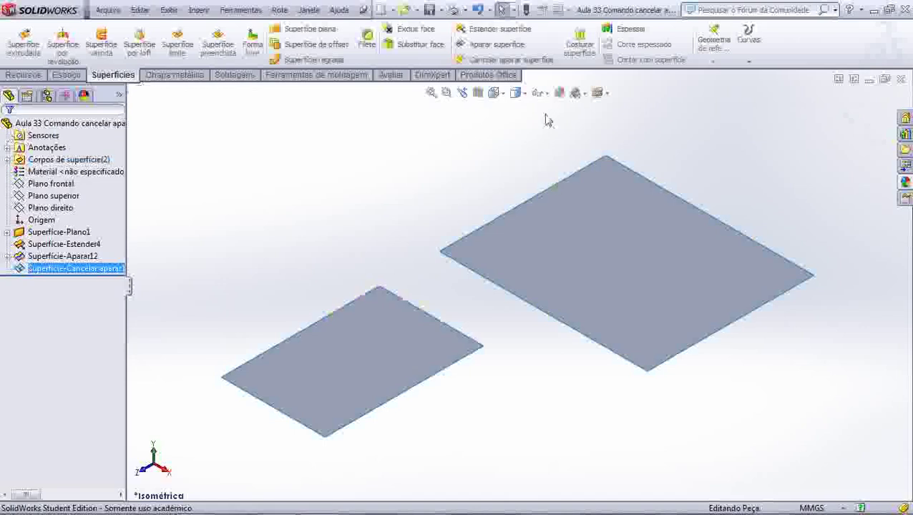
{"action": "left_click", "coordinate": [478, 10]}
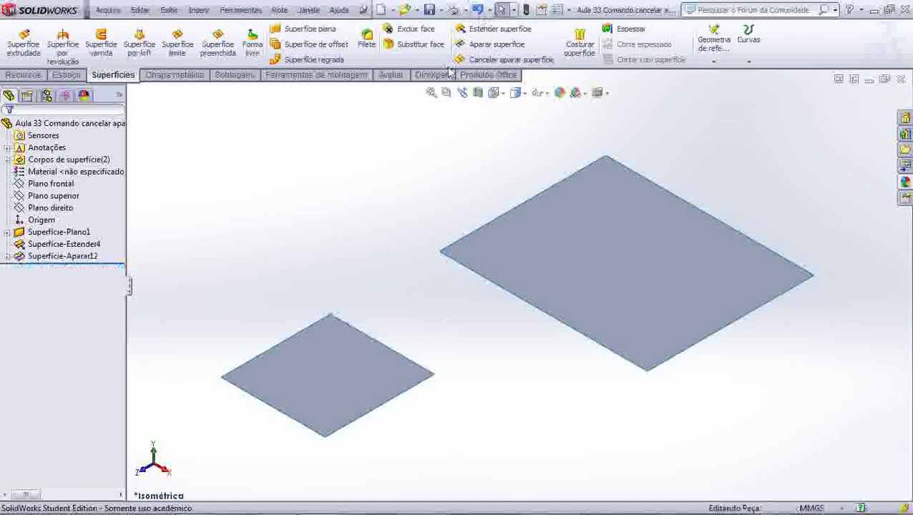
Untrim both surfaces' faces on Arestas externas at 45 percent
{"action": "left_click", "coordinate": [484, 60]}
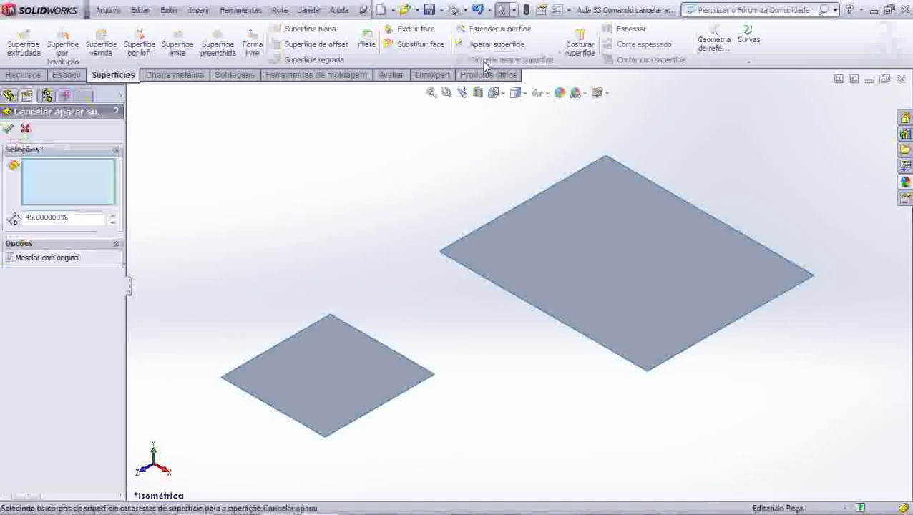
{"action": "left_click", "coordinate": [307, 351]}
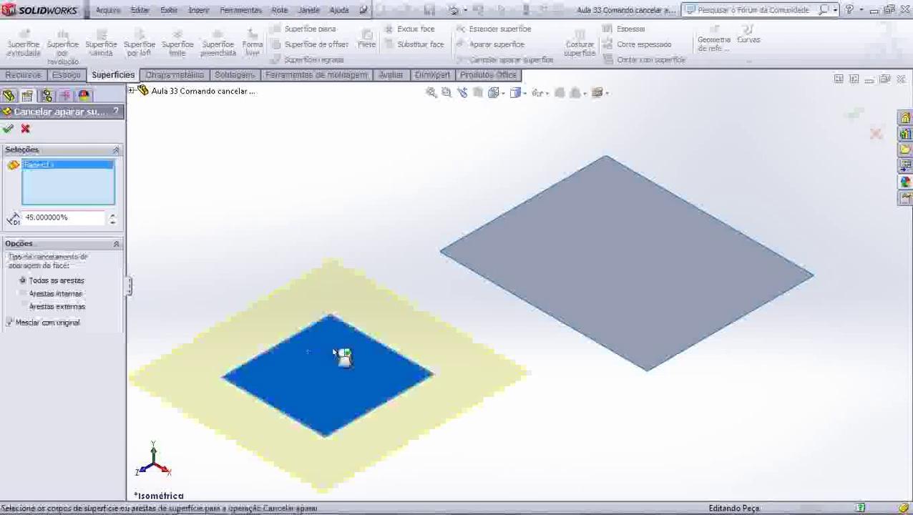
{"action": "left_click", "coordinate": [550, 273]}
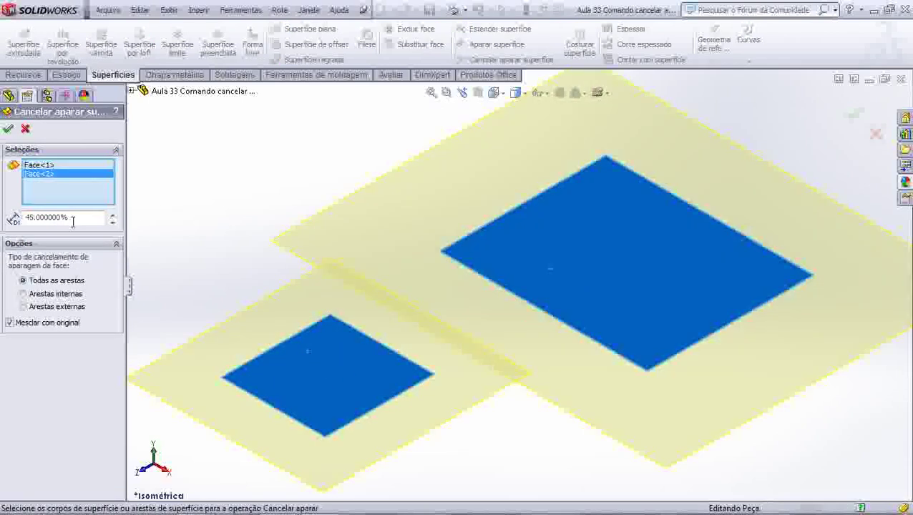
{"action": "left_click", "coordinate": [23, 294]}
{"action": "left_click", "coordinate": [23, 306]}
{"action": "left_click", "coordinate": [9, 131]}
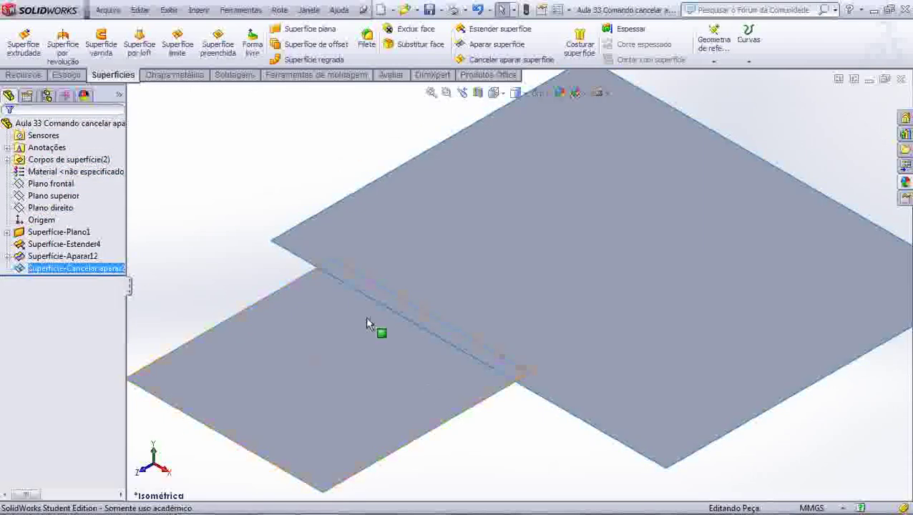
Orbit and zoom the model to inspect the enlarged, overlapping surfaces
{"action": "left_click", "coordinate": [351, 335]}
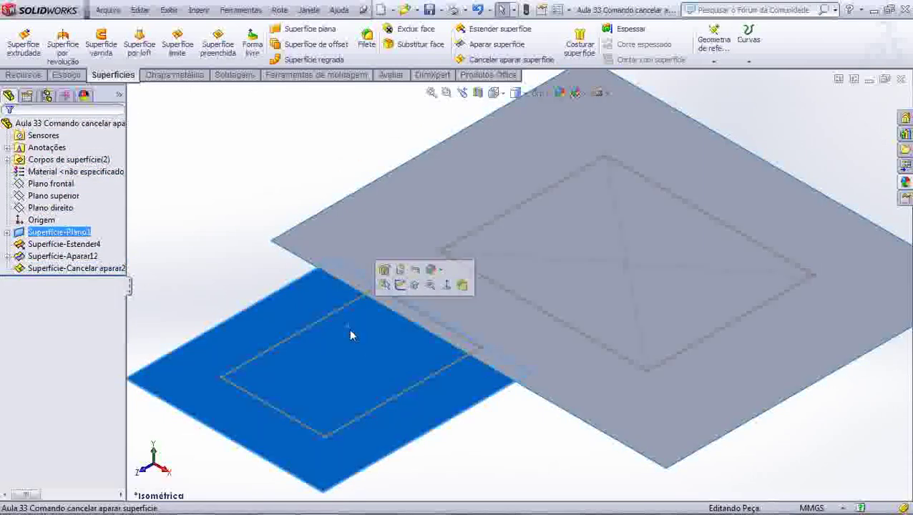
{"action": "mouse_move", "coordinate": [356, 340]}
{"action": "middle_mouse_down"}
{"action": "mouse_move", "coordinate": [365, 165]}
{"action": "mouse_move", "coordinate": [344, 247]}
{"action": "mouse_move", "coordinate": [351, 358]}
{"action": "mouse_move", "coordinate": [346, 301]}
{"action": "mouse_move", "coordinate": [343, 312]}
{"action": "middle_mouse_up"}
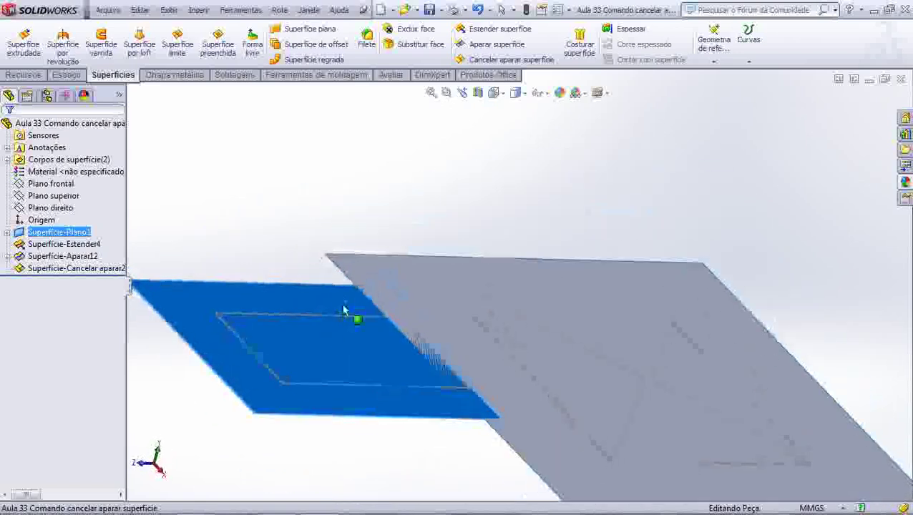
{"action": "scroll", "coordinate": [400, 343], "scroll_direction": "up", "scroll_amount": 2}
{"action": "middle_click_drag", "start_coordinate": [489, 381], "coordinate": [468, 432]}
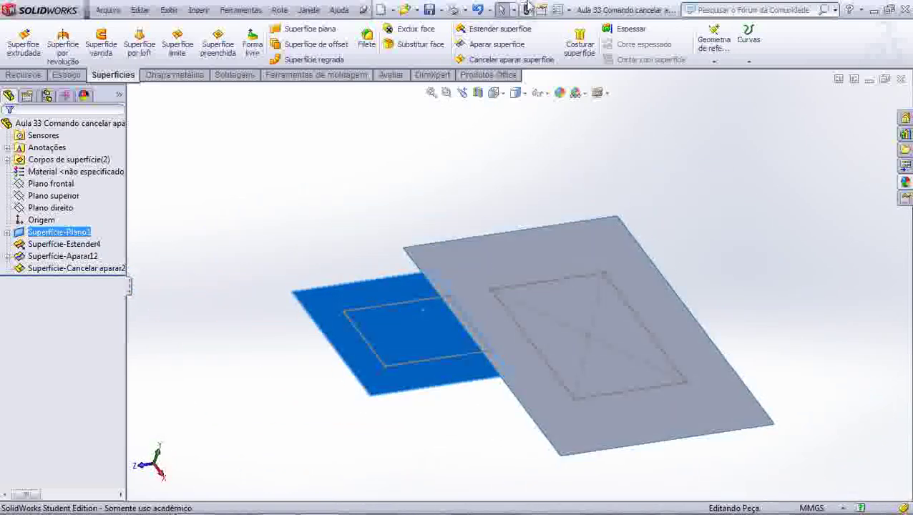
Undo the outer-edge untrim and untrim the small square surface on All edges
{"action": "left_click", "coordinate": [477, 9]}
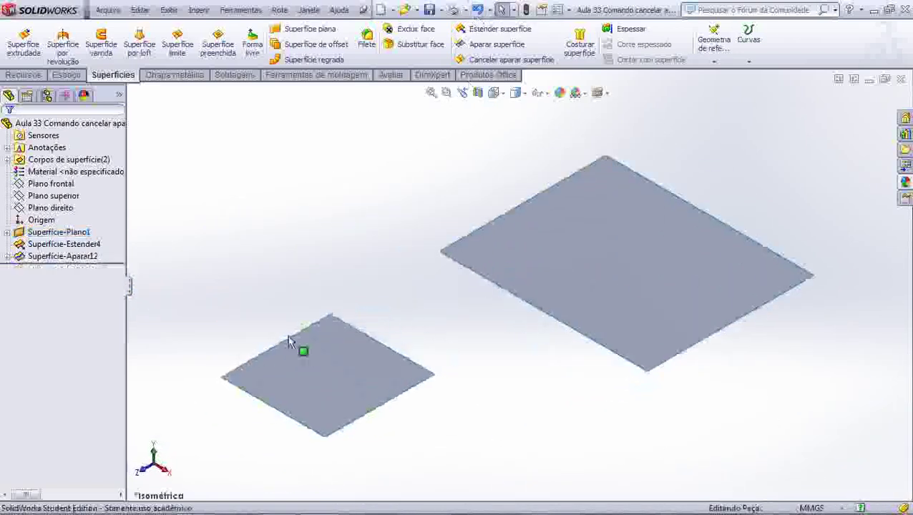
{"action": "left_click", "coordinate": [481, 61]}
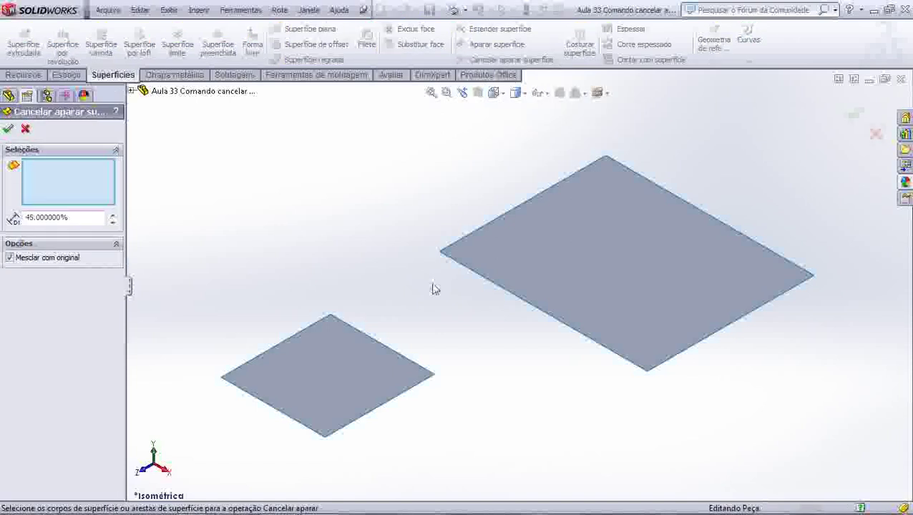
{"action": "left_click", "coordinate": [321, 347]}
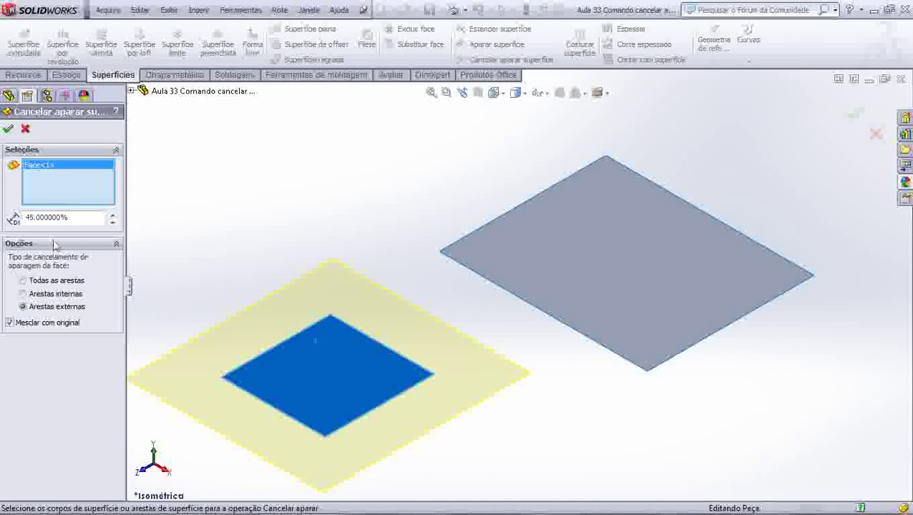
{"action": "left_click", "coordinate": [23, 294]}
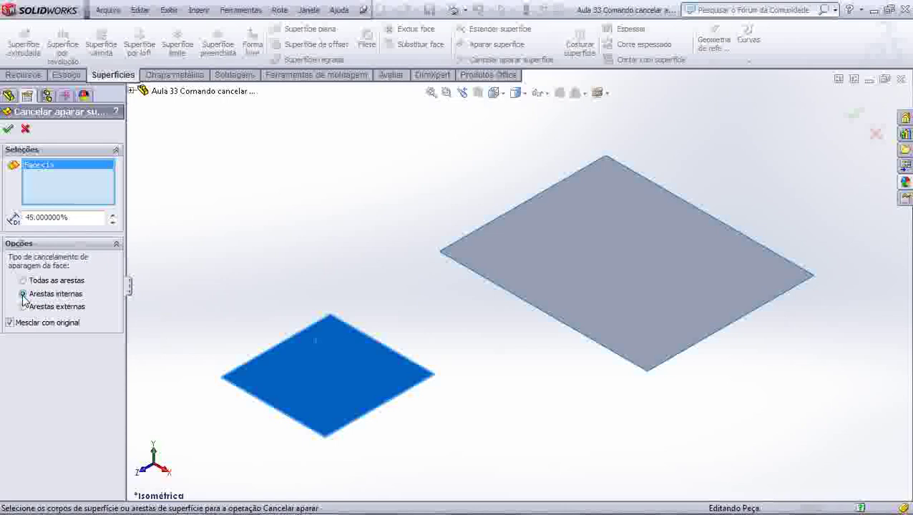
{"action": "left_click", "coordinate": [23, 280]}
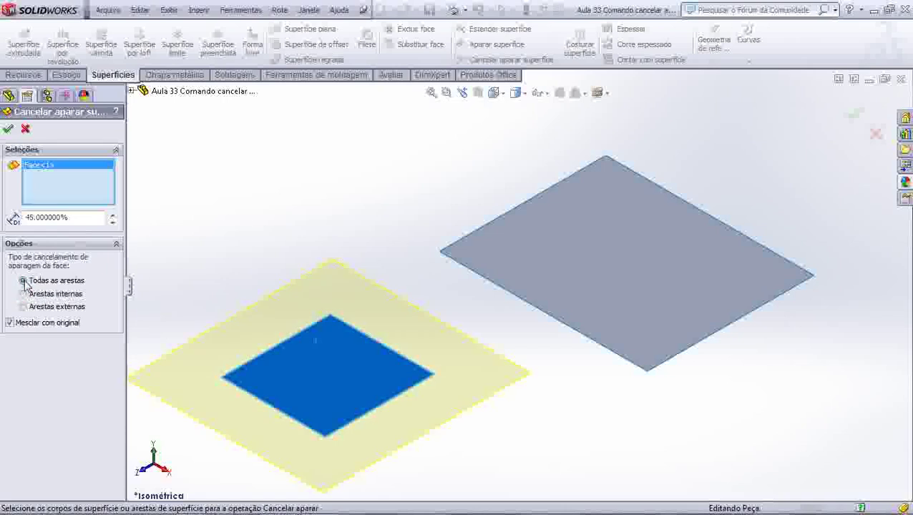
Set the untrim extension percentage to 0
{"action": "scroll", "coordinate": [252, 352], "scroll_direction": "up", "scroll_amount": 2}
{"action": "scroll", "coordinate": [364, 350], "scroll_direction": "down", "scroll_amount": 5}
{"action": "scroll", "coordinate": [419, 364], "scroll_direction": "up", "scroll_amount": 4}
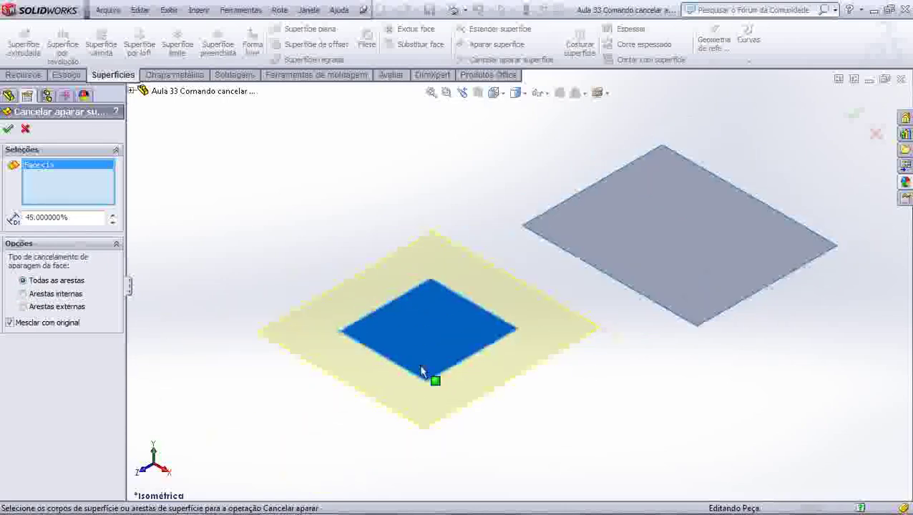
{"action": "scroll", "coordinate": [478, 338], "scroll_direction": "down", "scroll_amount": 2}
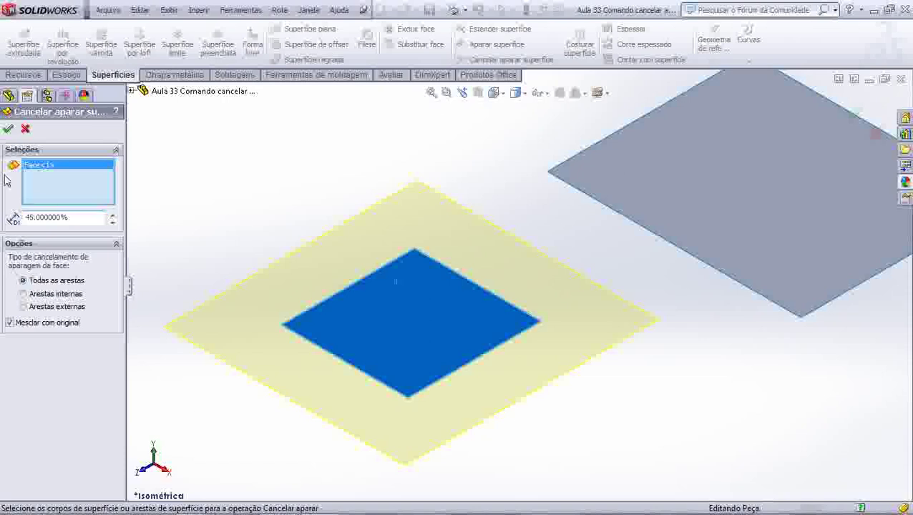
{"action": "double_click", "coordinate": [88, 218]}
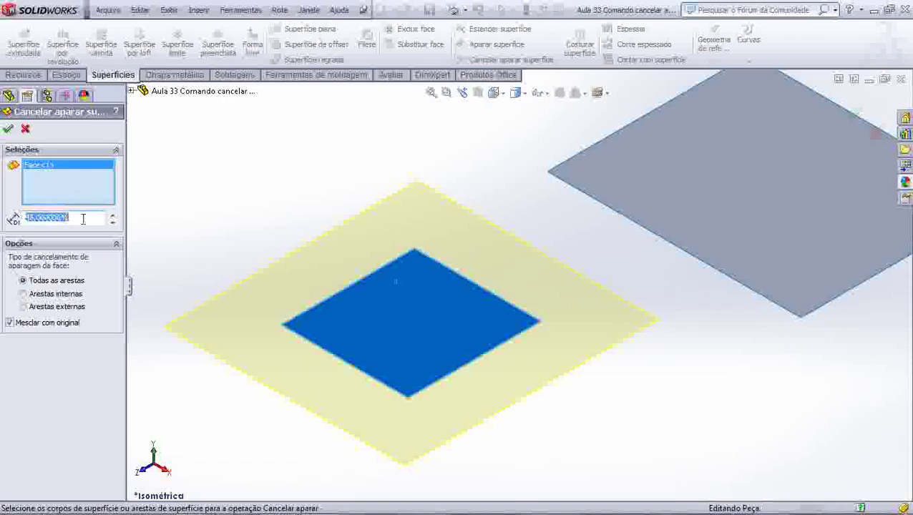
{"action": "type", "text": "0"}
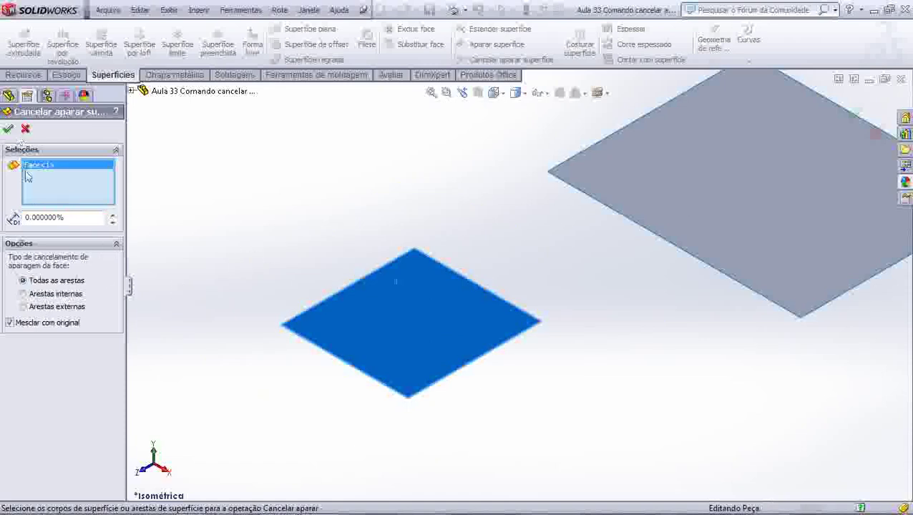
Replace the face with the small surface's upper-right edge and large surface's lower-left edge, raising the percentage
{"action": "right_click", "coordinate": [58, 190]}
{"action": "left_click", "coordinate": [92, 207]}
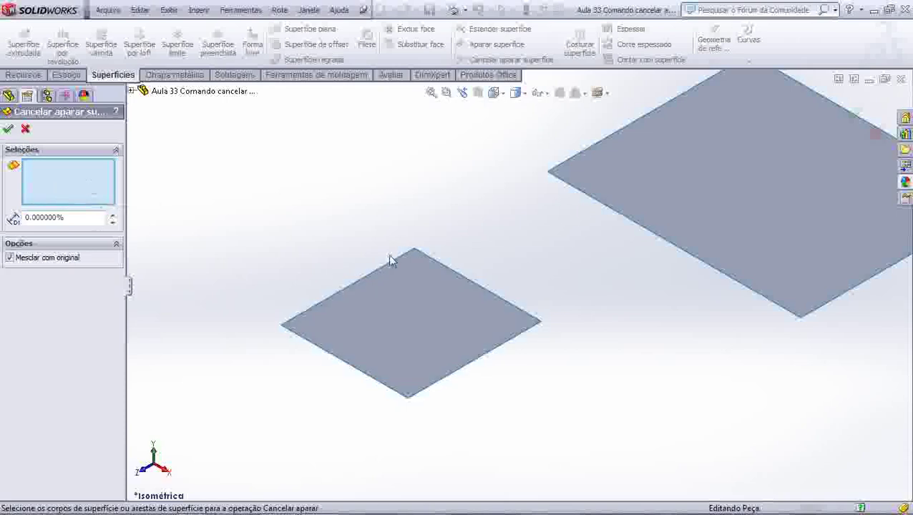
{"action": "left_click", "coordinate": [426, 260]}
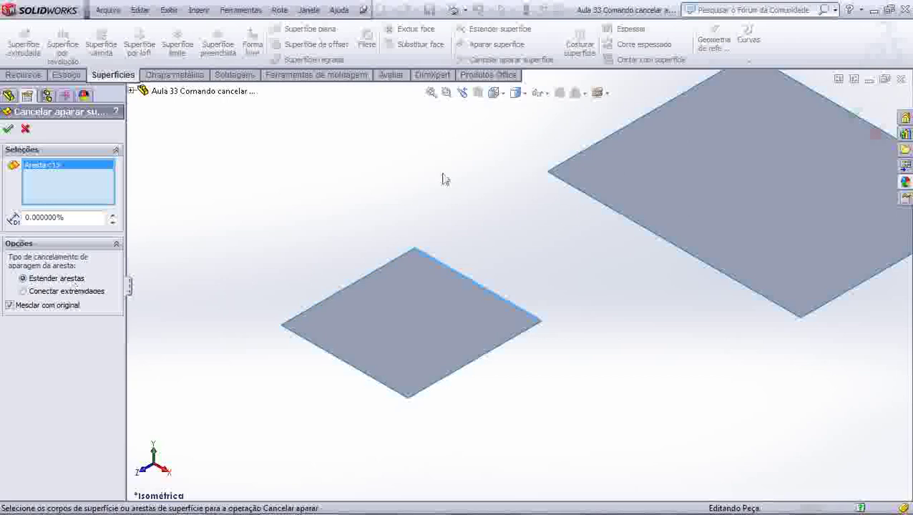
{"action": "left_click", "coordinate": [558, 183]}
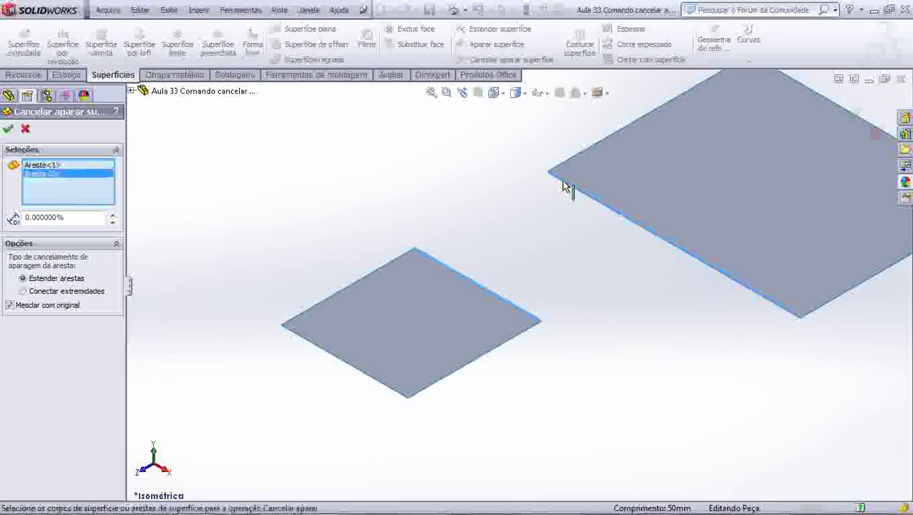
{"action": "left_click", "coordinate": [113, 215]}
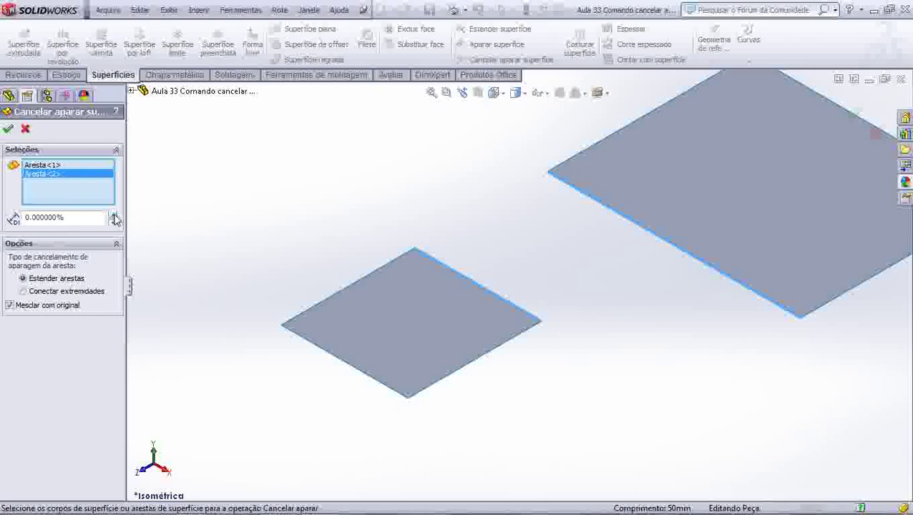
{"action": "left_click_drag", "start_coordinate": [113, 215], "coordinate": [113, 215]}
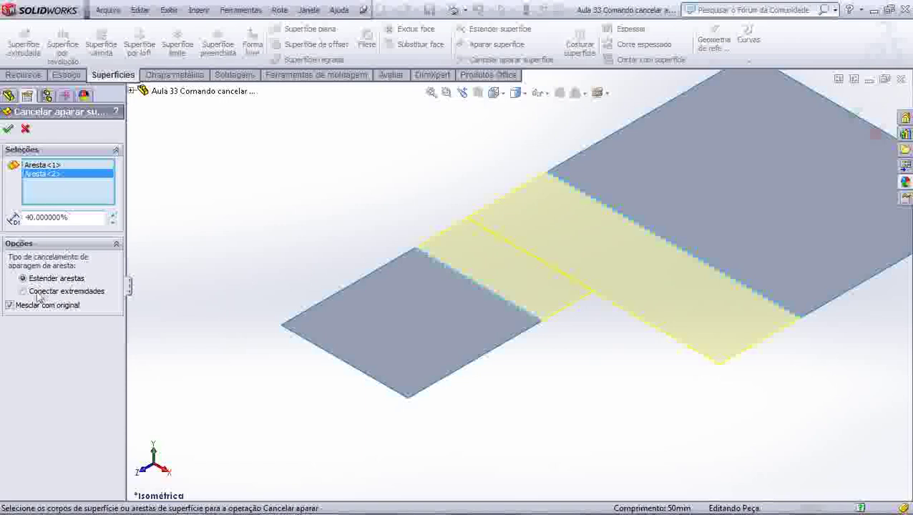
Remove the large surface's edge from the untrim and set the distance to 100 percent
{"action": "left_click", "coordinate": [53, 166]}
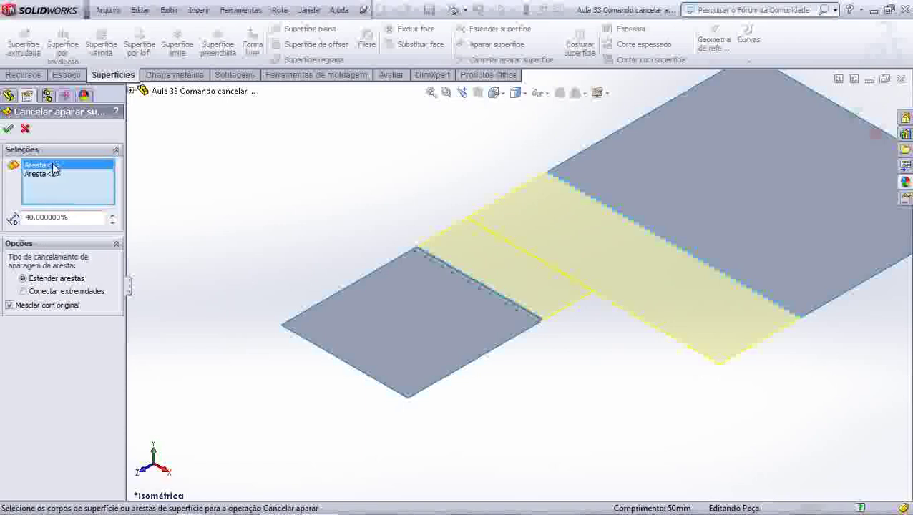
{"action": "left_click", "coordinate": [54, 174]}
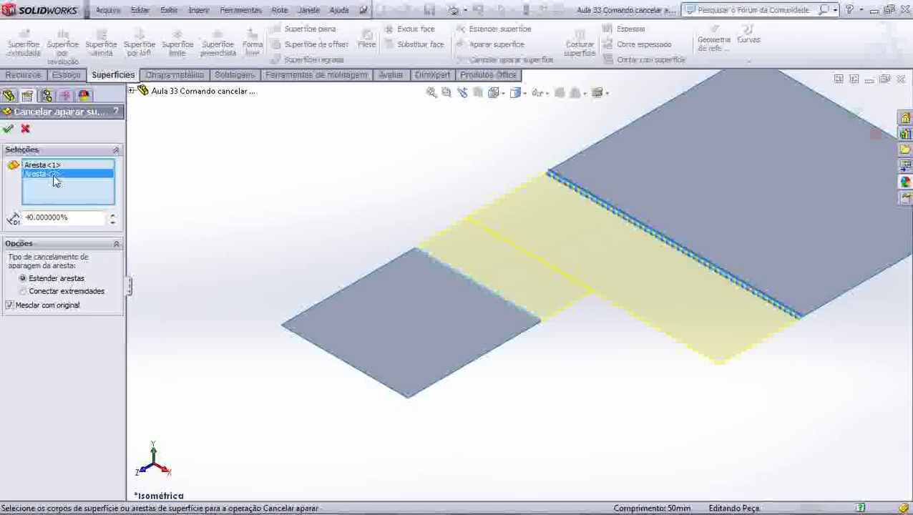
{"action": "right_click", "coordinate": [55, 176]}
{"action": "left_click", "coordinate": [91, 197]}
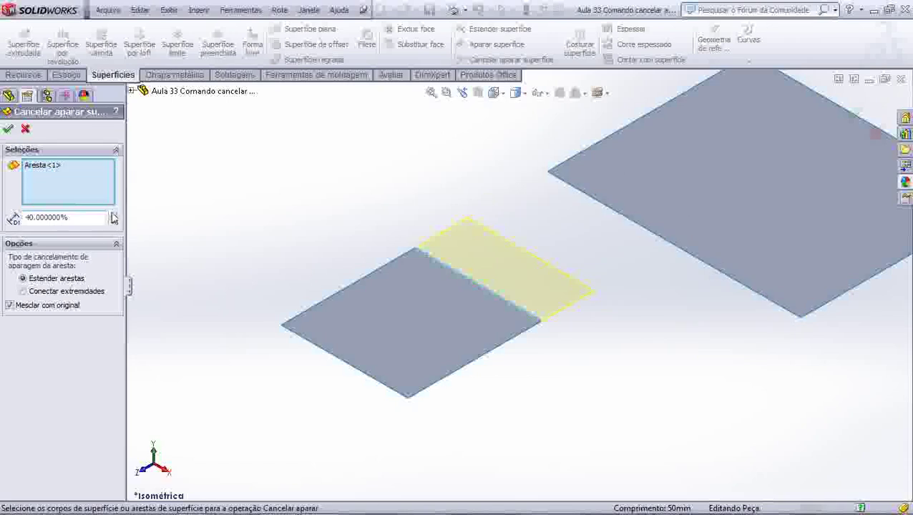
{"action": "double_click", "coordinate": [65, 218]}
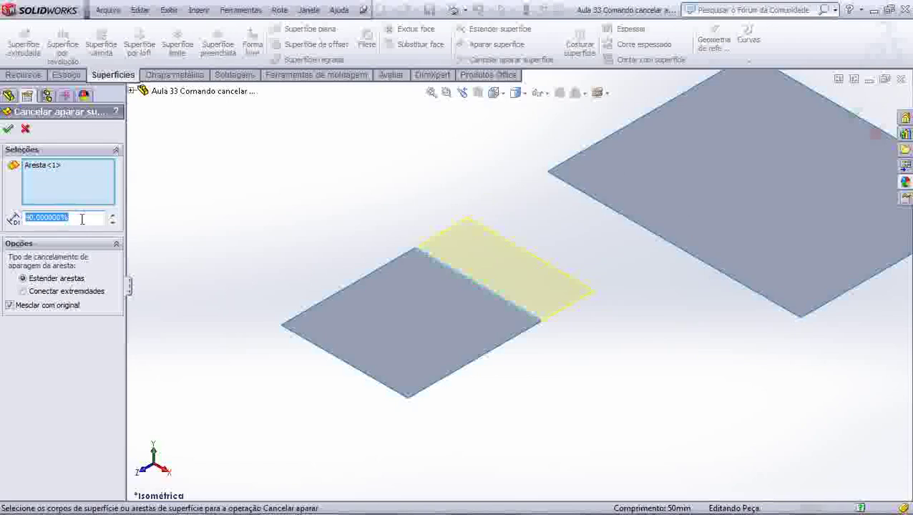
{"action": "type", "text": "100"}
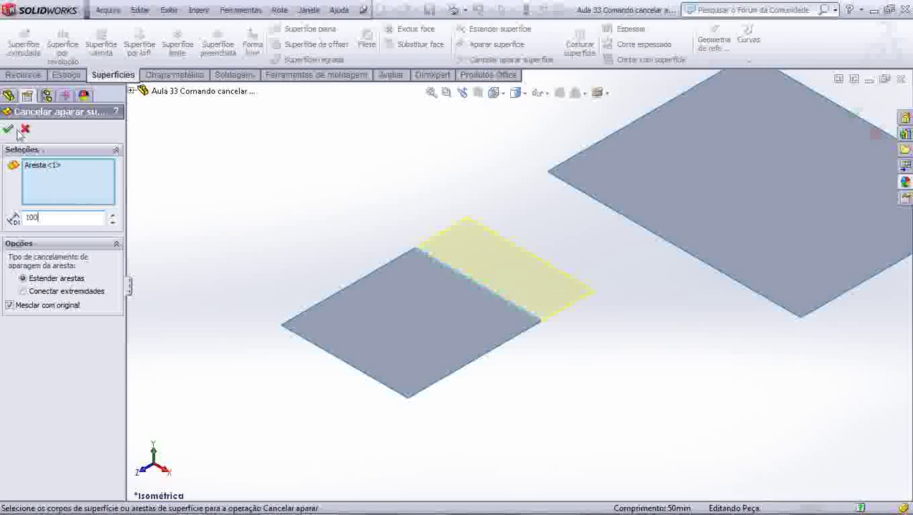
Accept the single-edge 100 percent untrim and zoom to view the L-shaped surface
{"action": "left_click", "coordinate": [10, 130]}
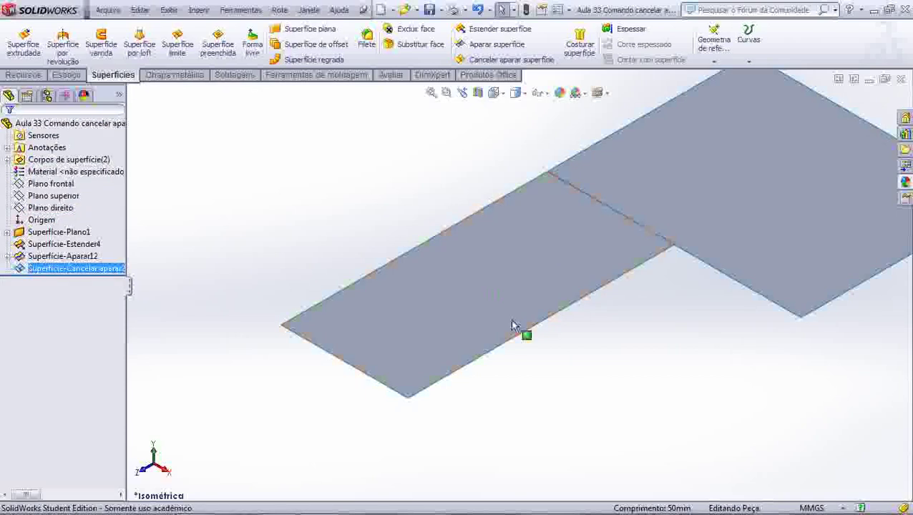
{"action": "scroll", "coordinate": [748, 179], "scroll_direction": "up", "scroll_amount": 5}
{"action": "scroll", "coordinate": [727, 212], "scroll_direction": "down", "scroll_amount": 2}
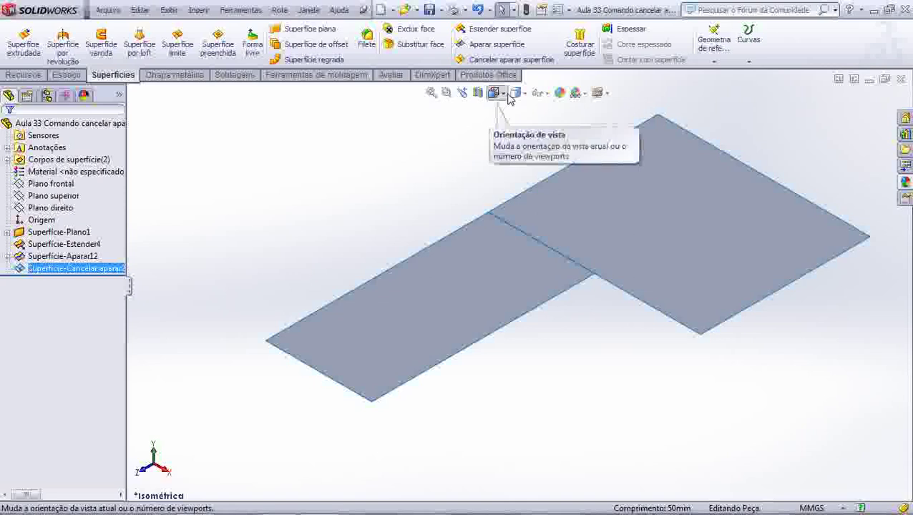
{"action": "scroll", "coordinate": [746, 211], "scroll_direction": "down", "scroll_amount": 3}
{"action": "scroll", "coordinate": [456, 286], "scroll_direction": "up", "scroll_amount": 3}
{"action": "scroll", "coordinate": [263, 373], "scroll_direction": "down", "scroll_amount": 1}
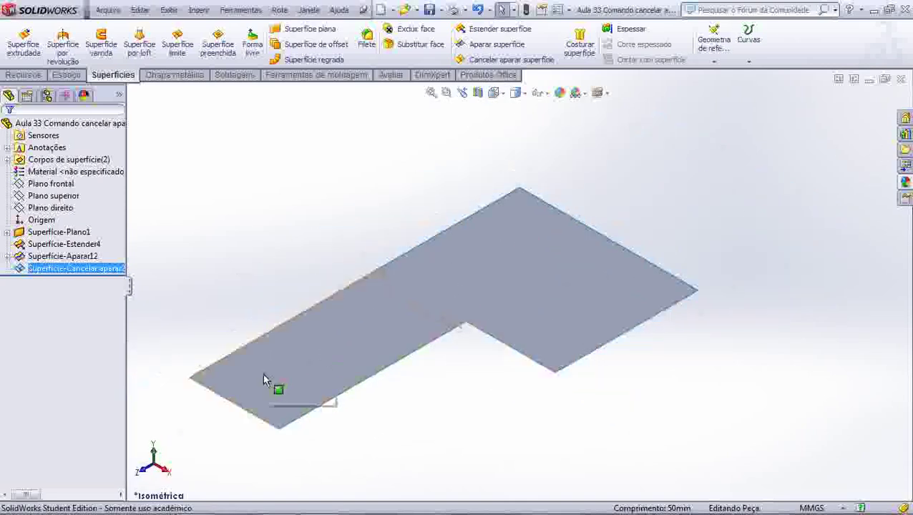